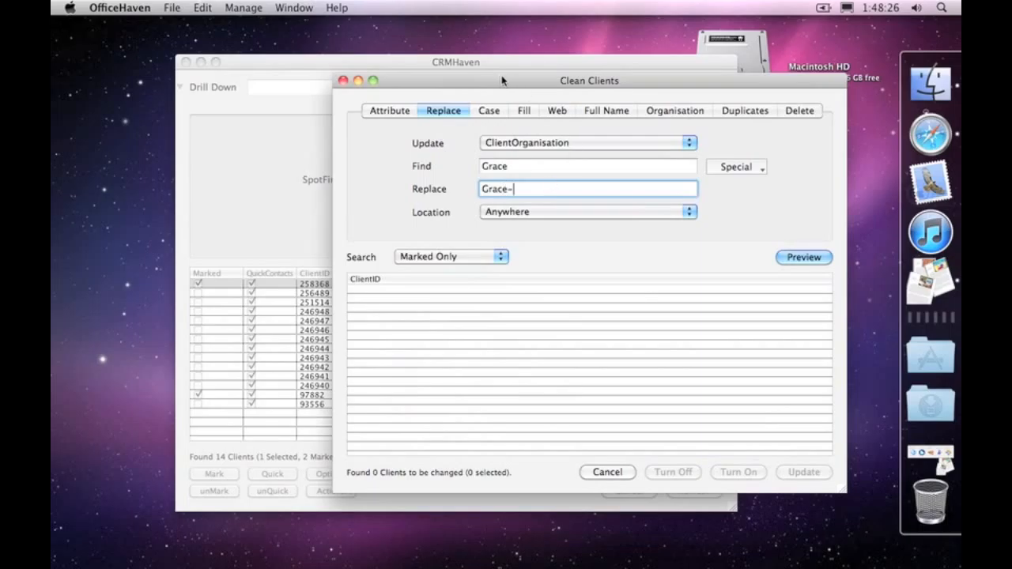
pyautogui.moveTo(499, 80); pyautogui.dragTo(717, 94)
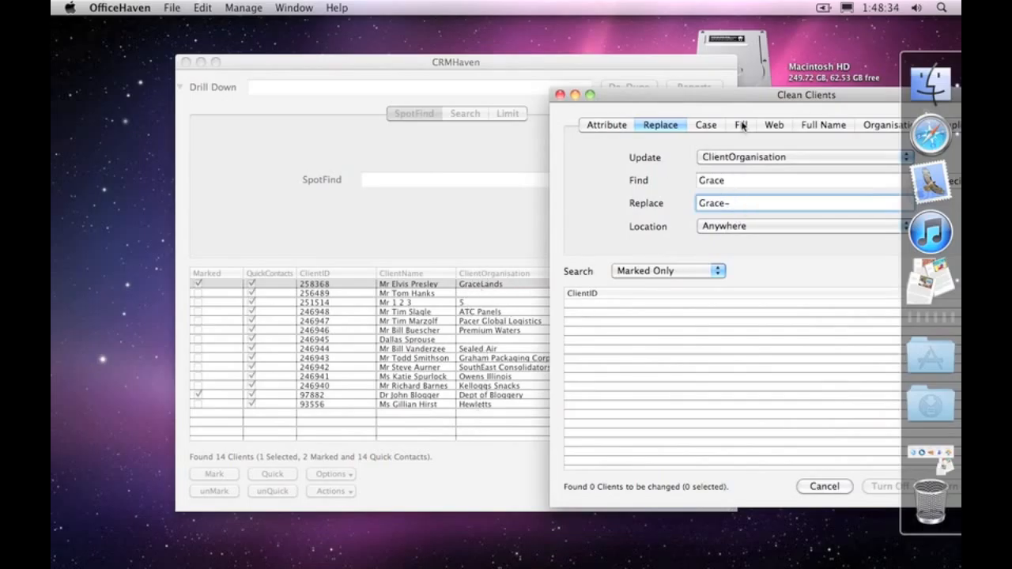
pyautogui.moveTo(754, 94); pyautogui.dragTo(510, 80)
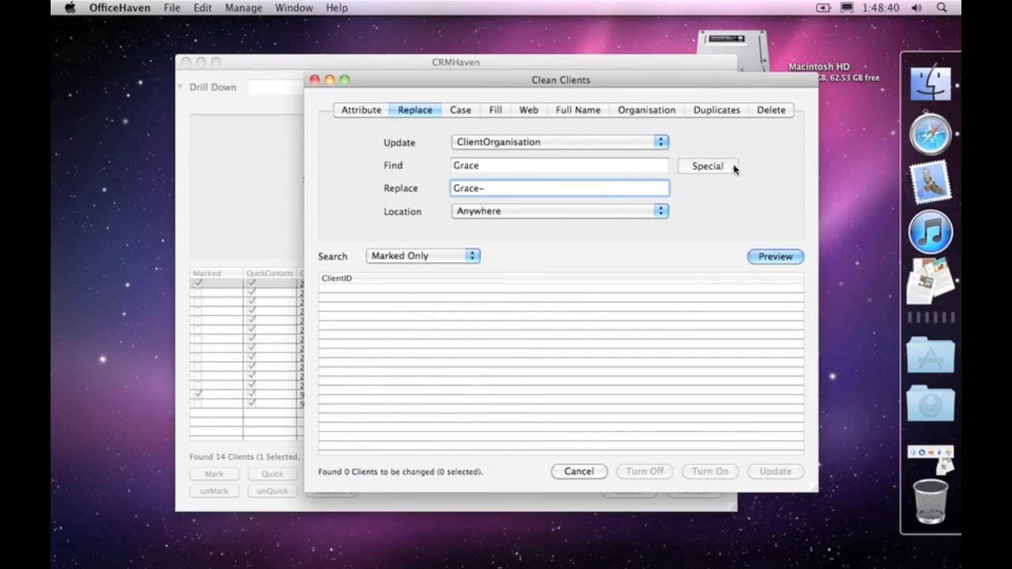
# Add the special «CR» character after Grace in the Find text and delete it again
pyautogui.click(711, 167)
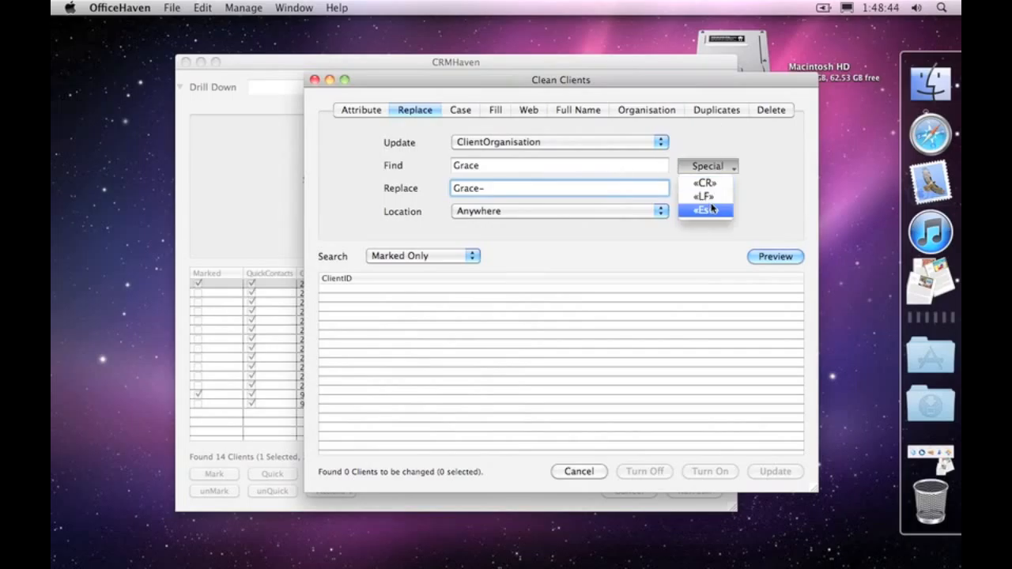
pyautogui.click(511, 164)
pyautogui.click(513, 169)
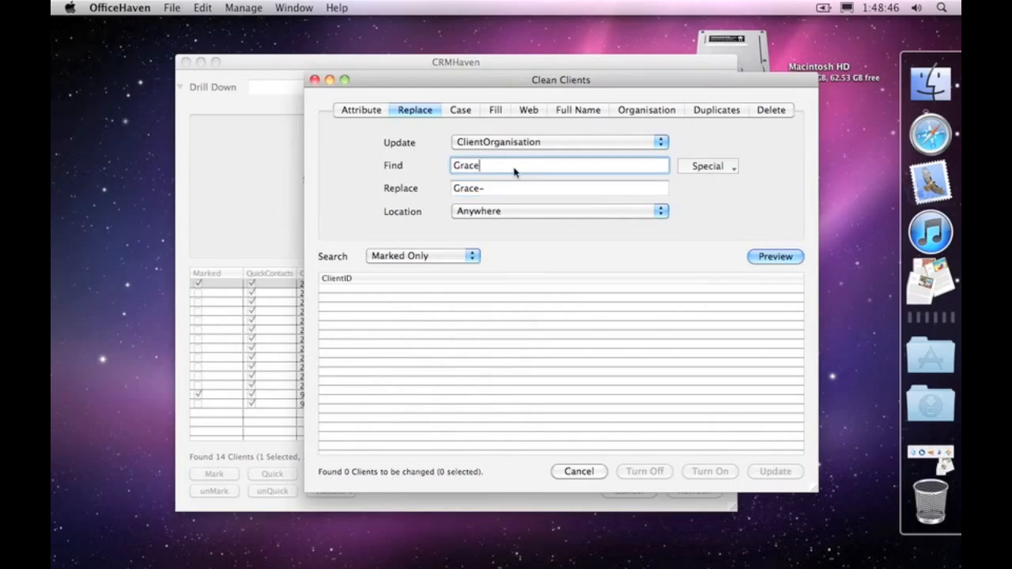
pyautogui.click(711, 167)
pyautogui.click(711, 182)
pyautogui.moveTo(479, 168); pyautogui.dragTo(550, 170)
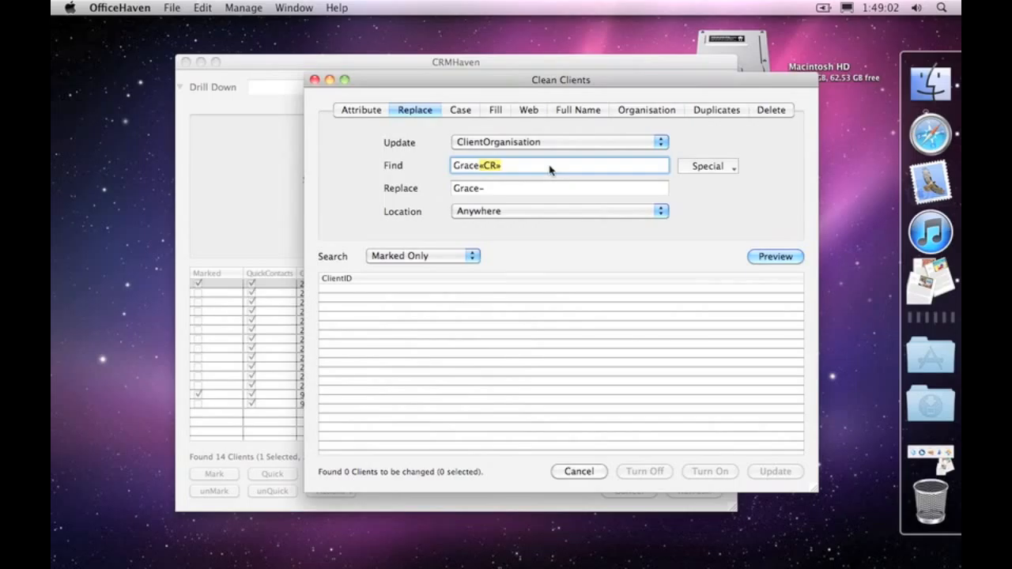
pyautogui.press('BackSpace')
# Try the At Start option for the match location and set it back to Anywhere
pyautogui.click(493, 212)
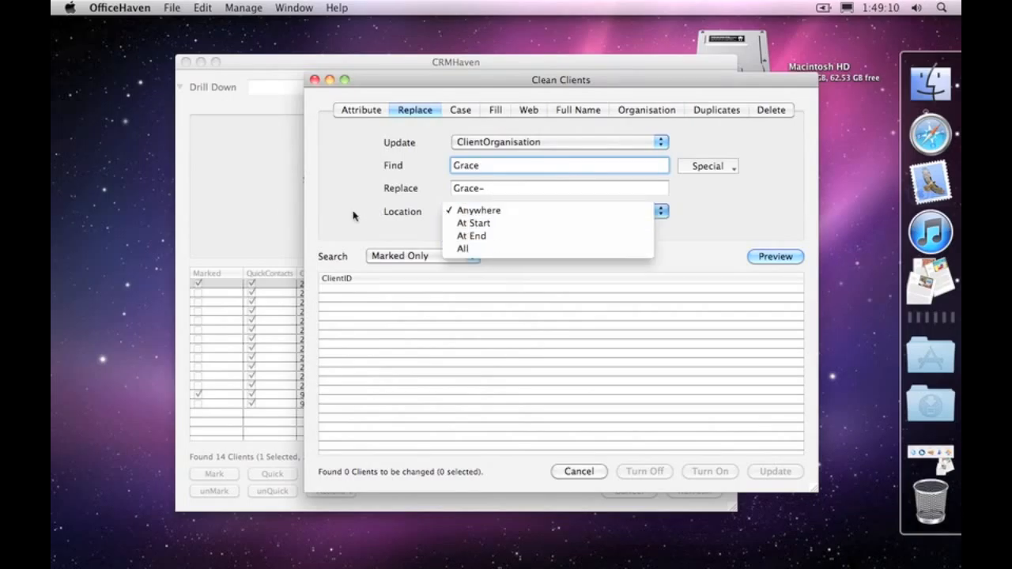
pyautogui.click(346, 184)
pyautogui.moveTo(419, 81); pyautogui.dragTo(661, 163)
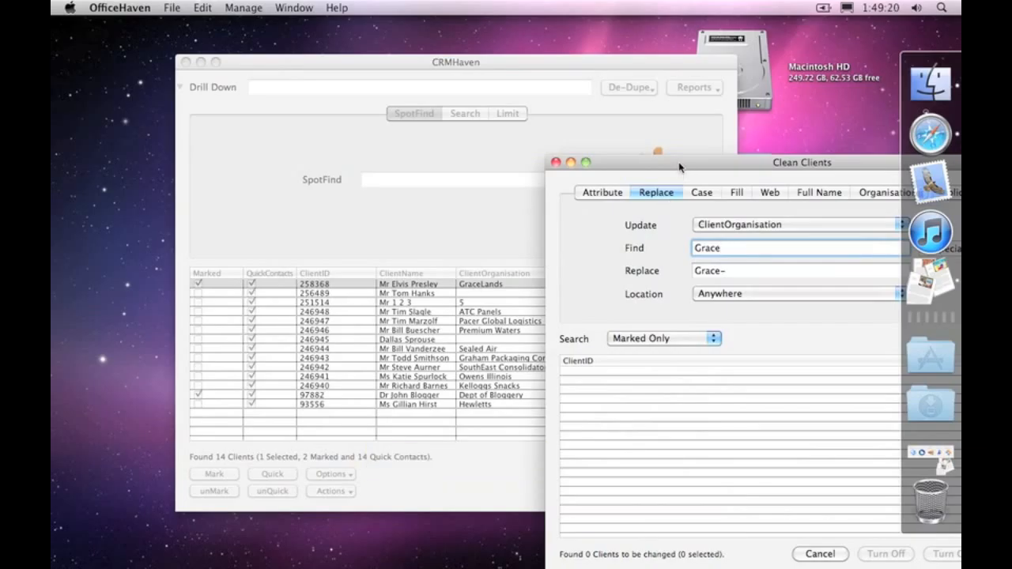
pyautogui.moveTo(679, 166); pyautogui.dragTo(565, 148)
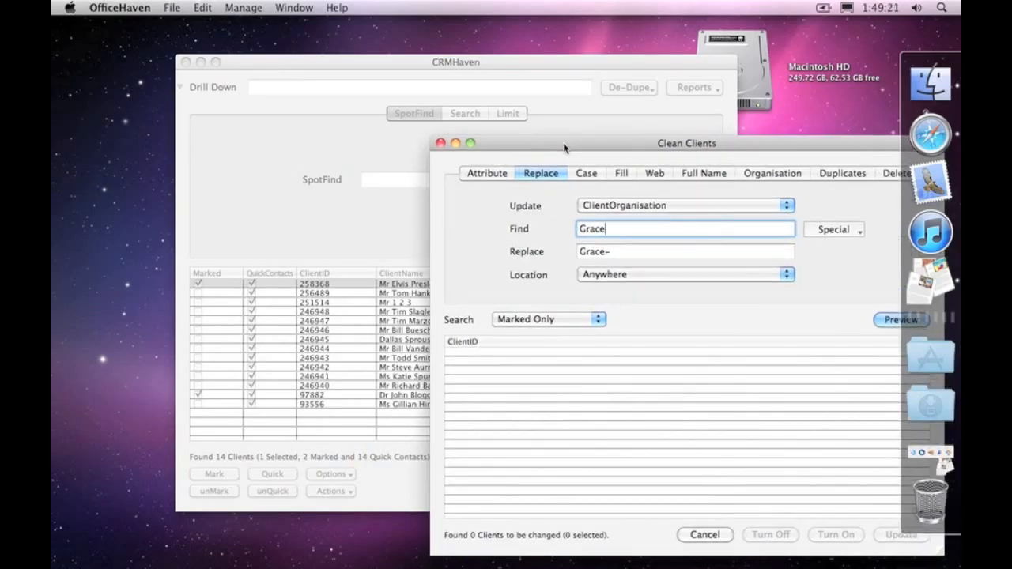
pyautogui.click(607, 275)
pyautogui.click(604, 286)
pyautogui.click(625, 273)
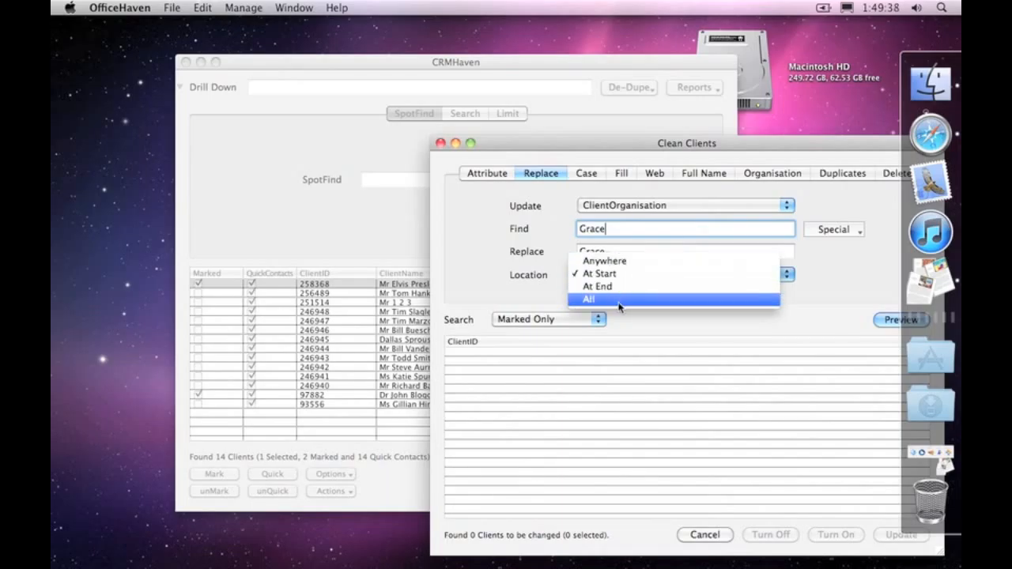
pyautogui.click(527, 294)
pyautogui.moveTo(547, 146); pyautogui.dragTo(539, 126)
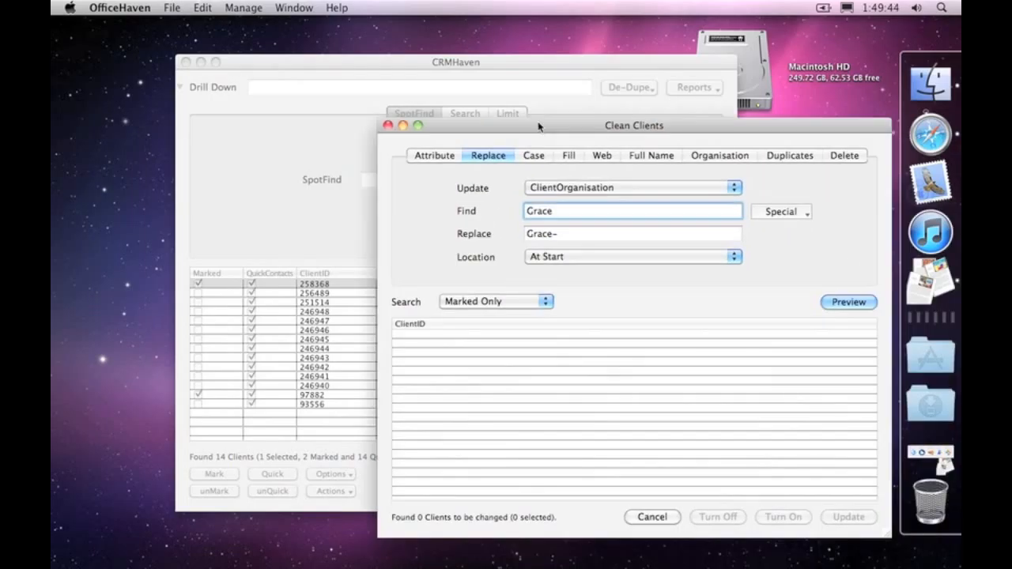
pyautogui.click(578, 257)
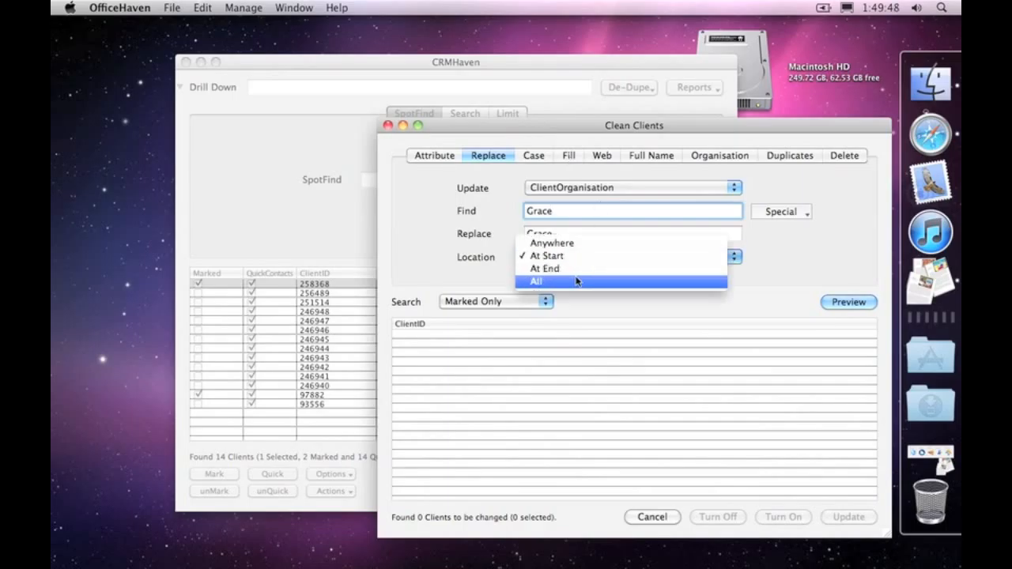
pyautogui.click(564, 243)
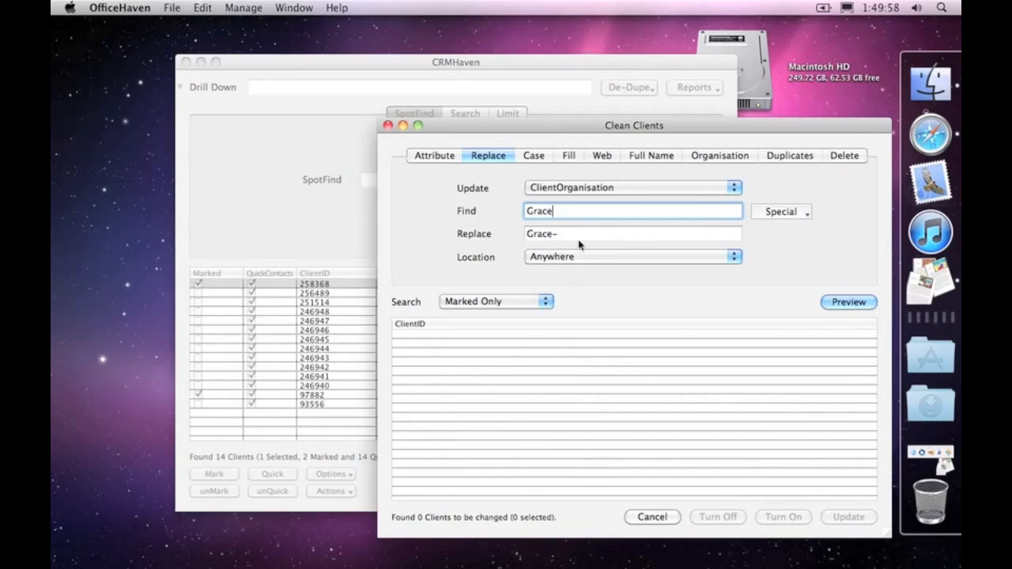
# Preview replacing Grace with Grace- in the ClientOrganisation of the marked clients and compare it with the client list
pyautogui.click(442, 302)
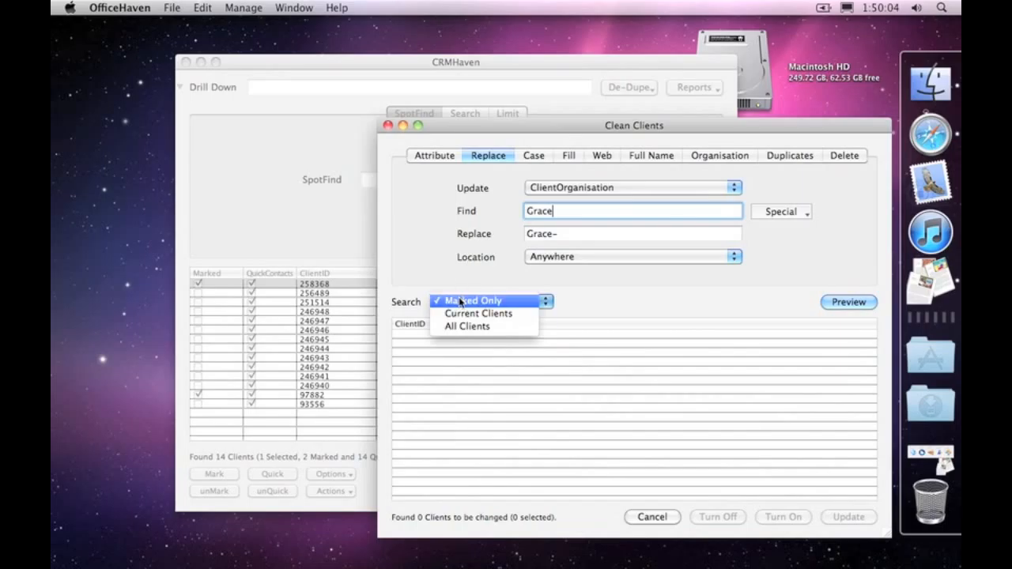
pyautogui.click(461, 273)
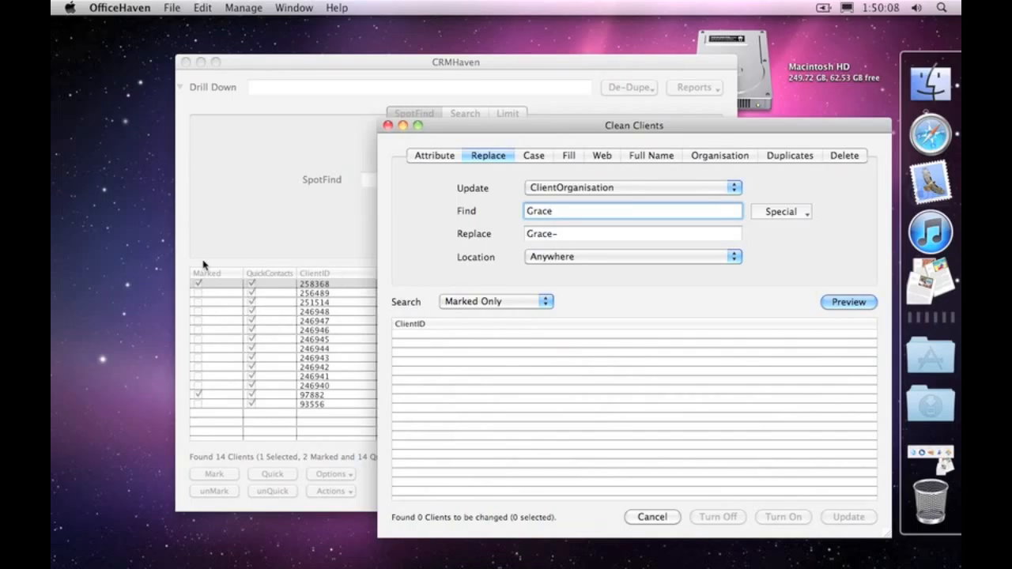
pyautogui.click(844, 301)
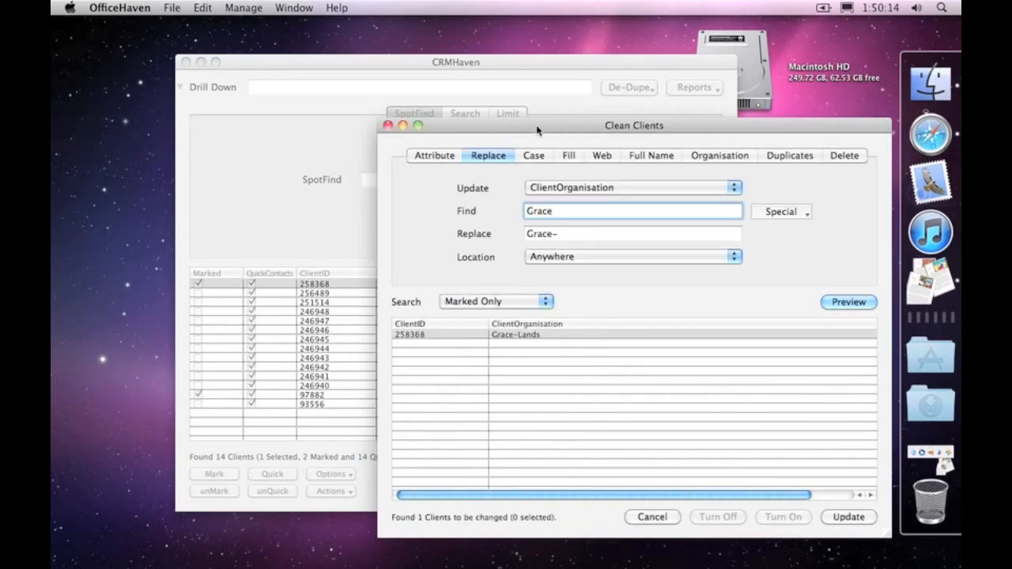
pyautogui.moveTo(534, 126); pyautogui.dragTo(756, 118)
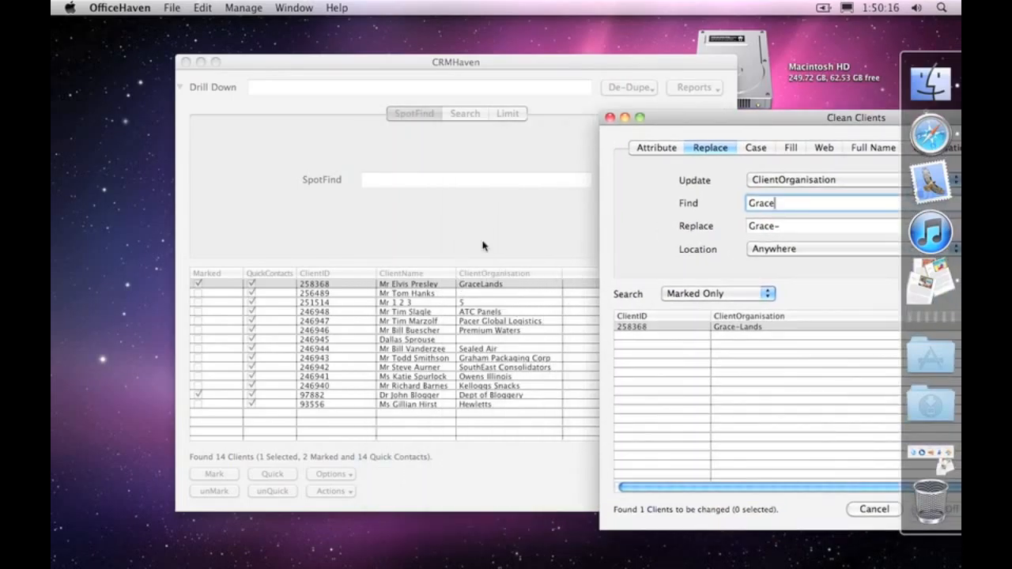
pyautogui.moveTo(744, 122); pyautogui.dragTo(420, 57)
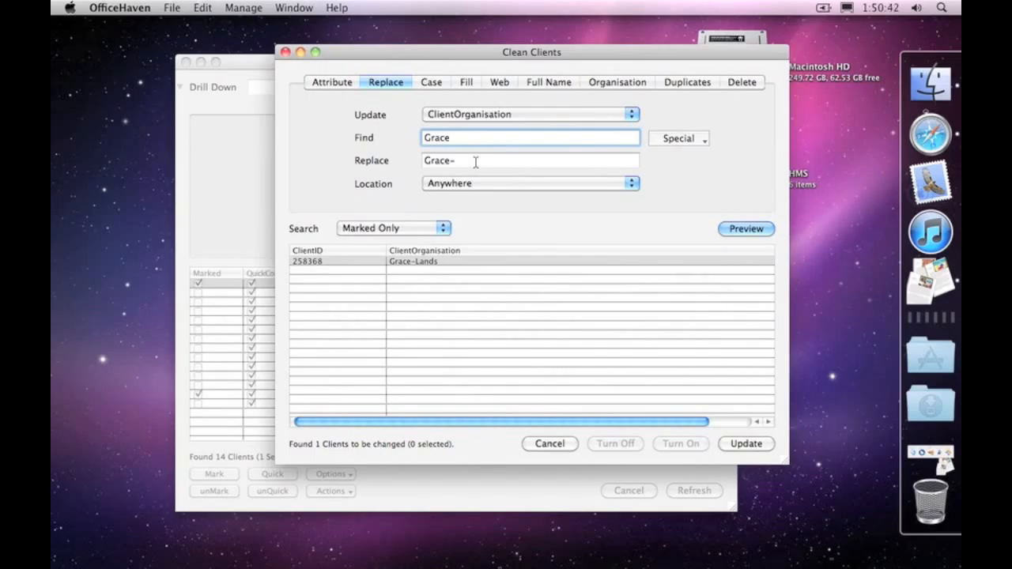
# Clear both the Find and Replace texts and preview the blanked ClientOrganisation for the marked clients
pyautogui.press('Tab')
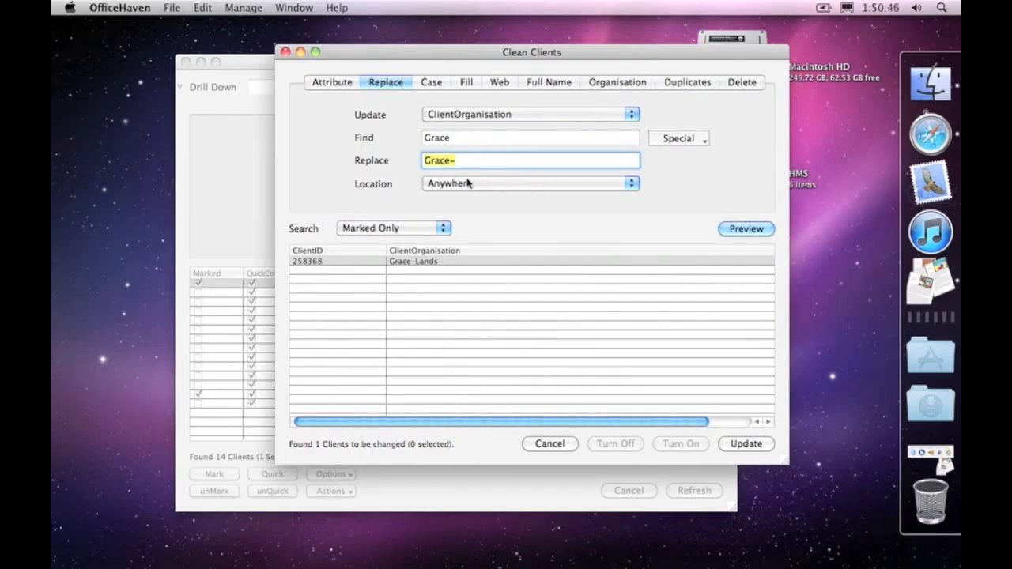
pyautogui.press('BackSpace')
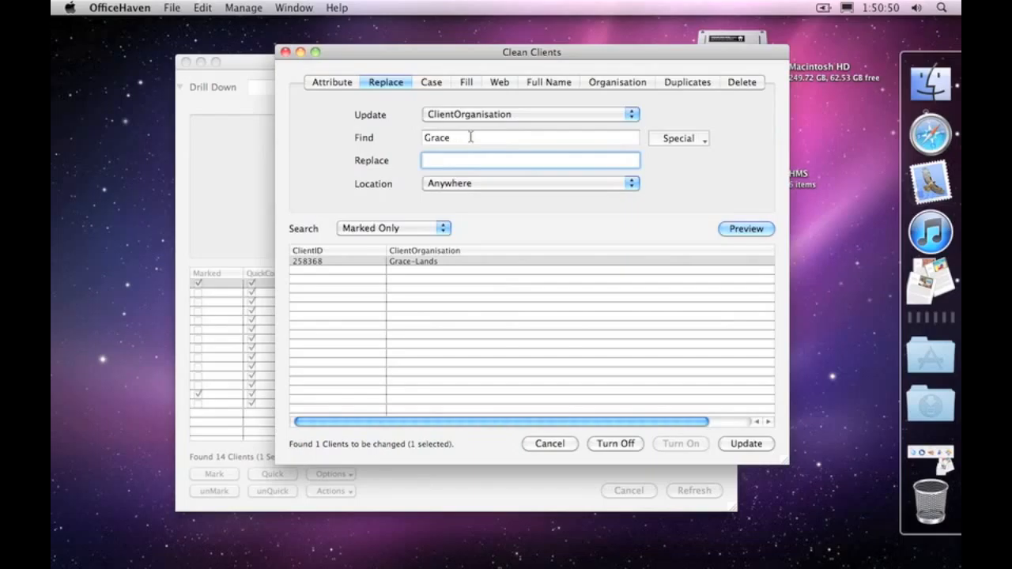
pyautogui.click(472, 138)
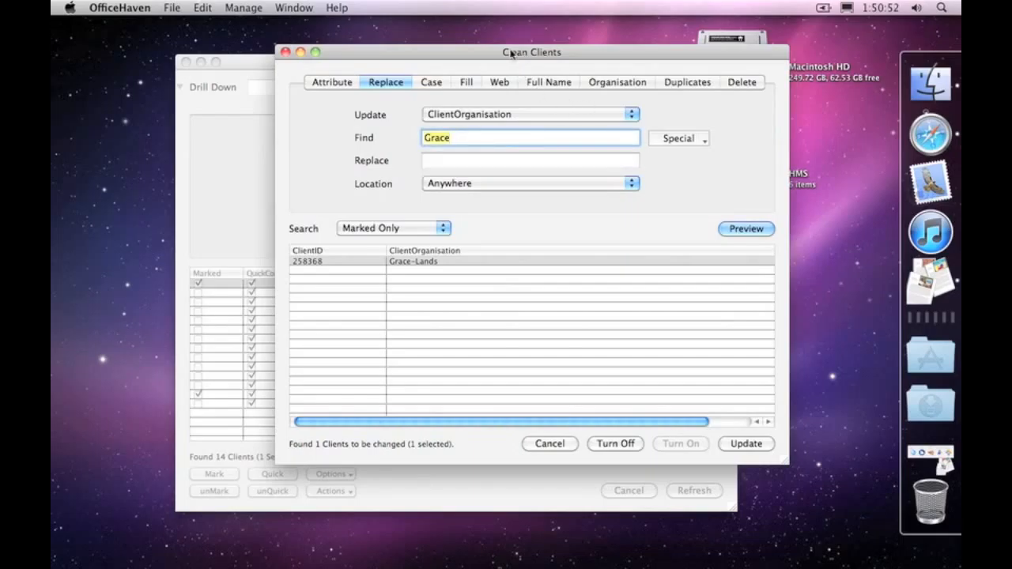
pyautogui.moveTo(466, 54); pyautogui.dragTo(513, 146)
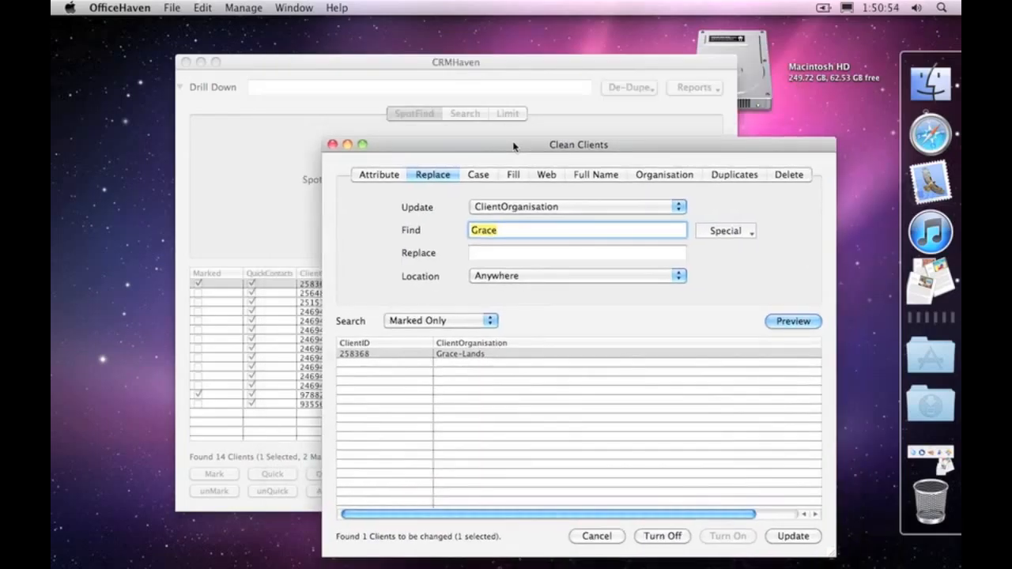
pyautogui.press('BackSpace')
pyautogui.click(491, 254)
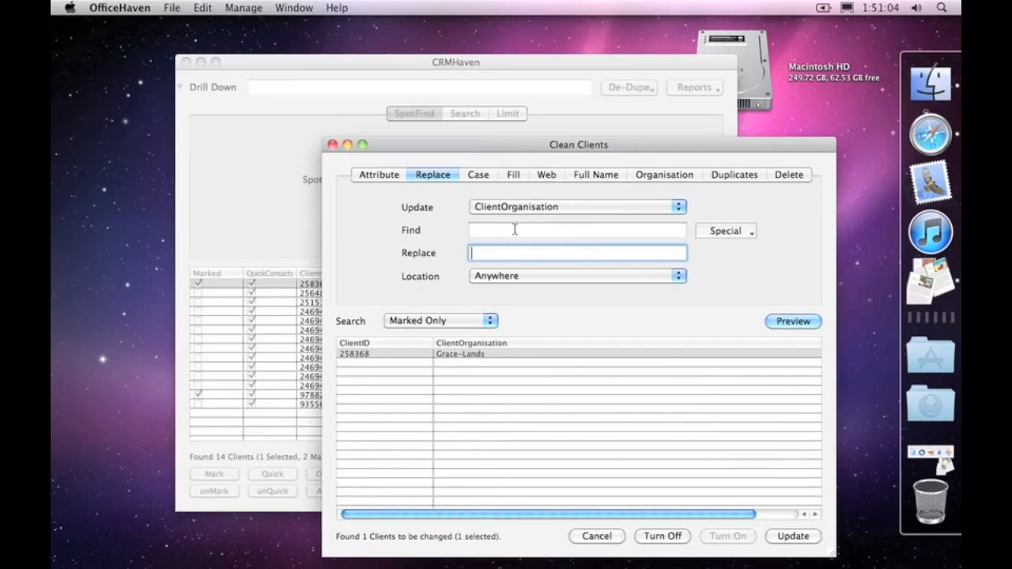
pyautogui.click(789, 321)
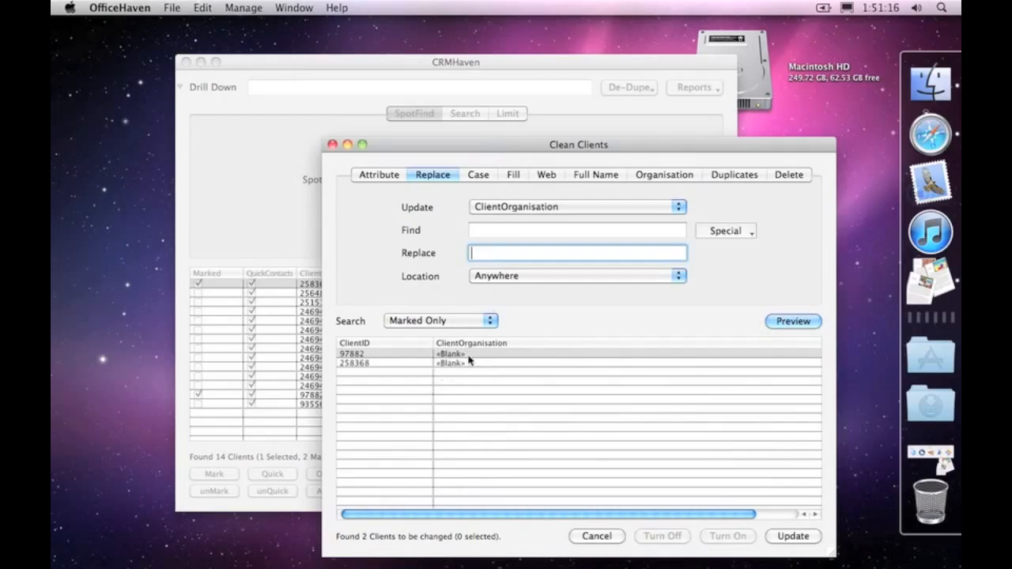
# Extend the blank replacement to All Visible Columns and preview it for the marked clients
pyautogui.click(554, 207)
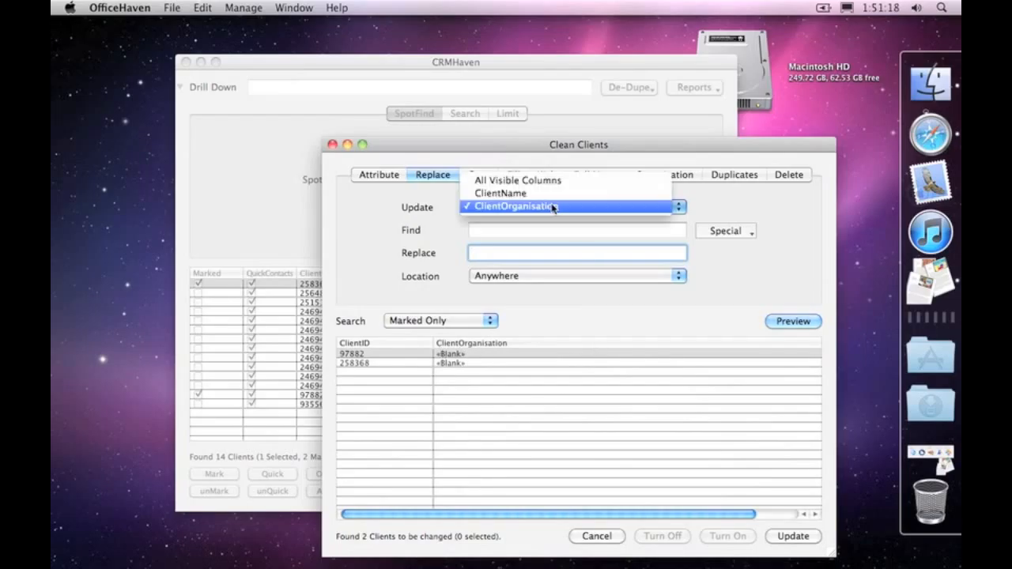
pyautogui.click(553, 177)
pyautogui.click(793, 321)
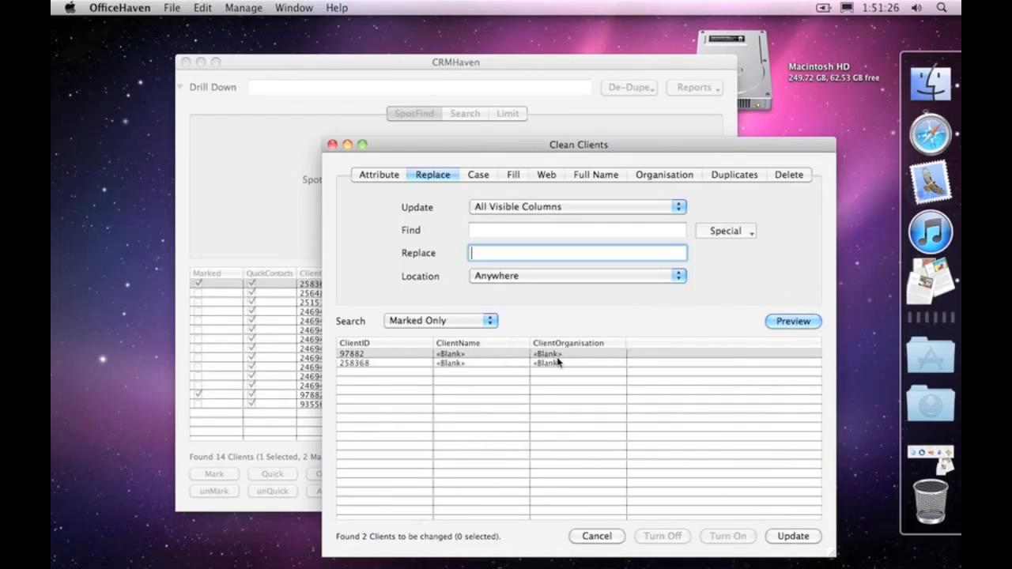
# Check the main client list and return to the Clean Clients preview, selecting its first row
pyautogui.click(312, 207)
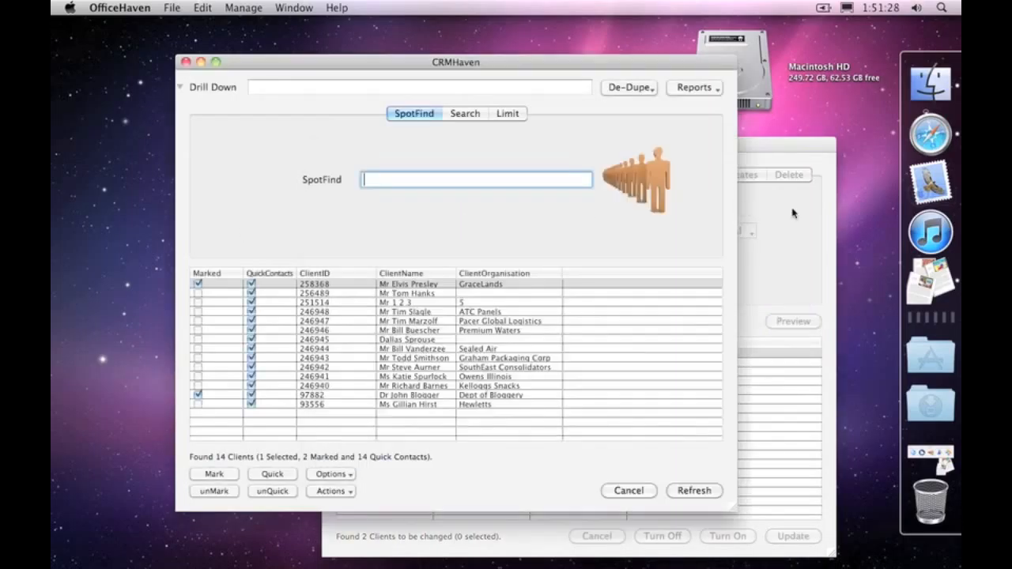
pyautogui.click(781, 155)
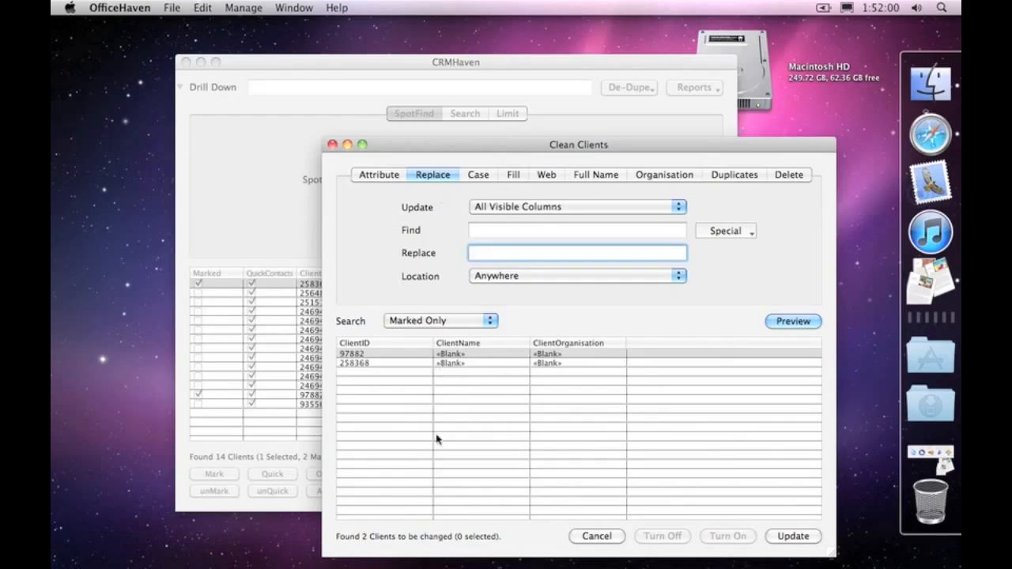
pyautogui.moveTo(462, 148); pyautogui.dragTo(460, 85)
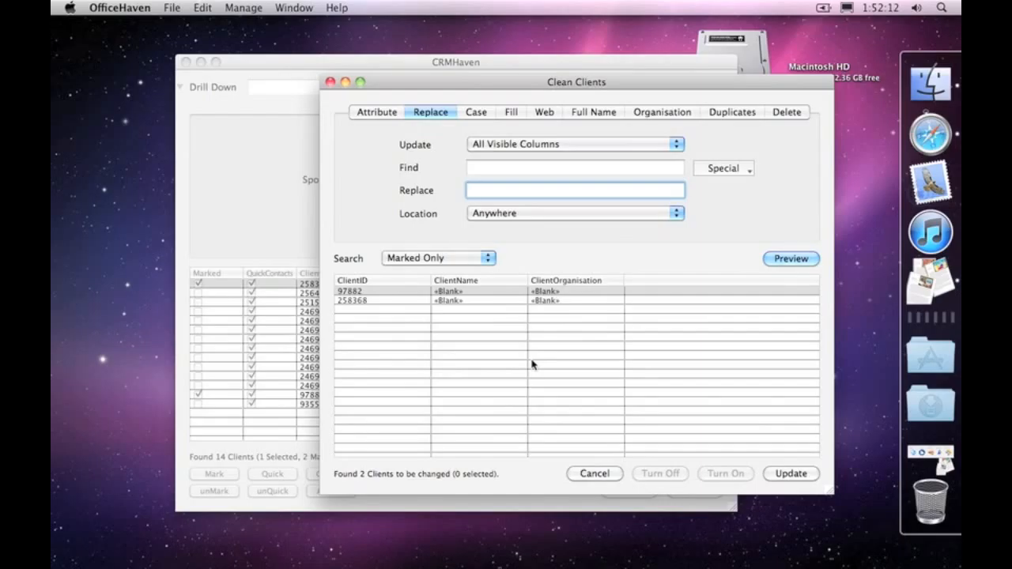
pyautogui.click(535, 311)
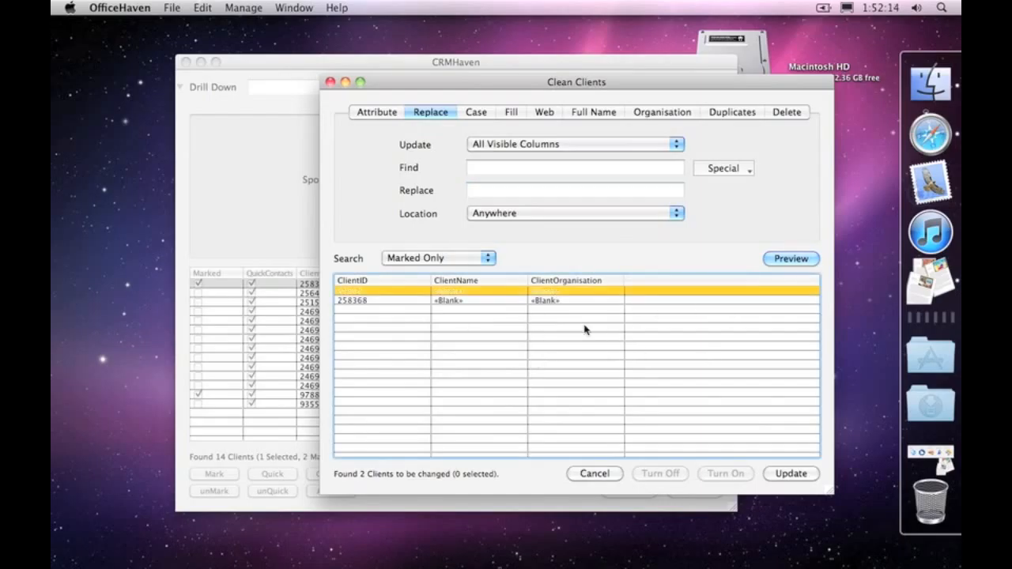